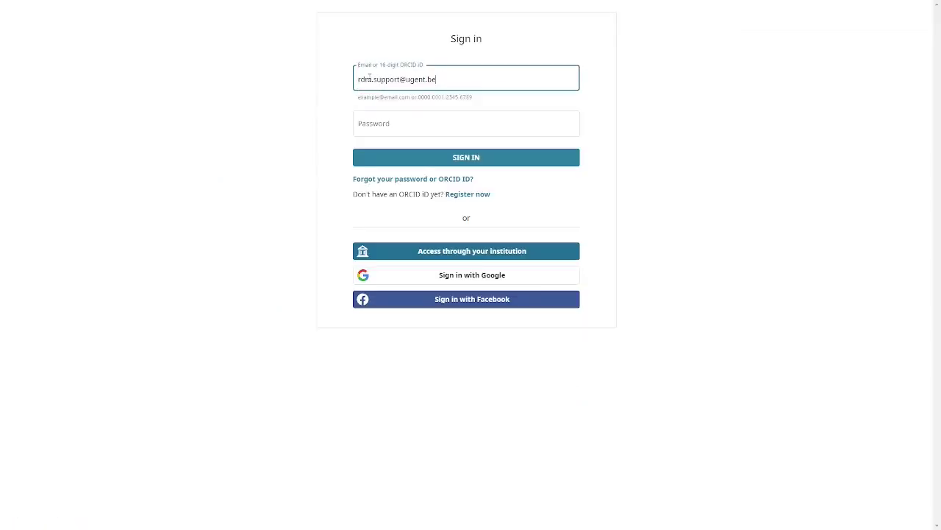
Sign in to DMPonline.be with the saved ORCID credentials to reach My Dashboard
left_click(534, 127)
key("ctrl+v")
key("Return")
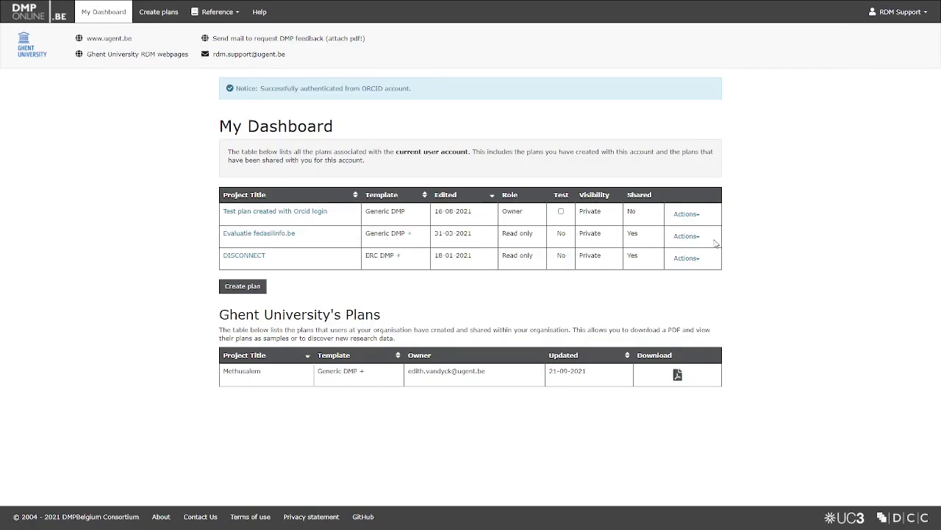
Check the test plan's Actions options, then go to the Create plans form
left_click(690, 216)
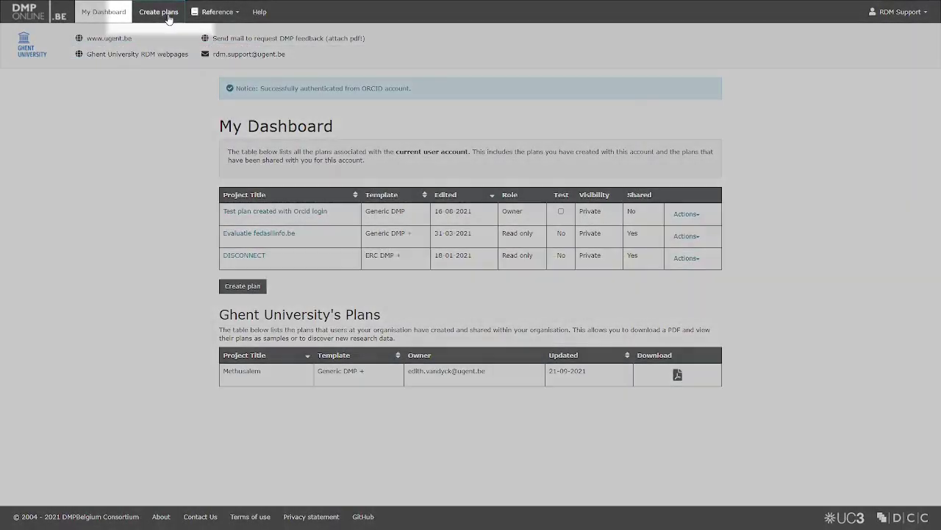
left_click(168, 19)
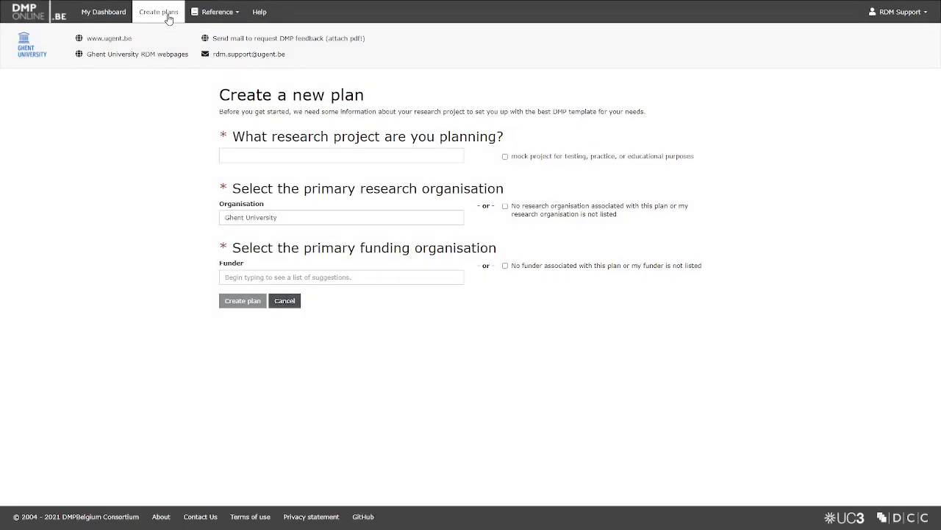
Enter project title My_research_project_DMP, tick the mock project box, and check the organisation
left_click(350, 153)
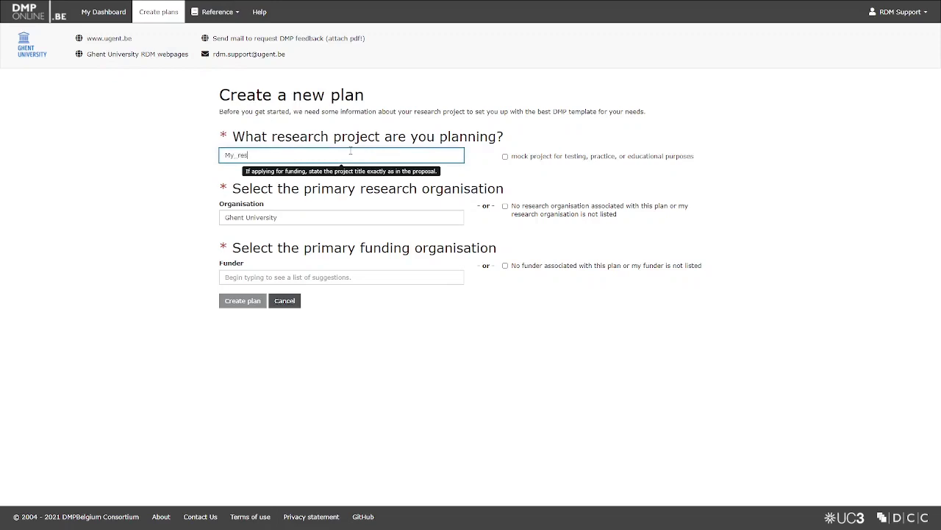
type("My_research_project_DMP")
left_click(506, 156)
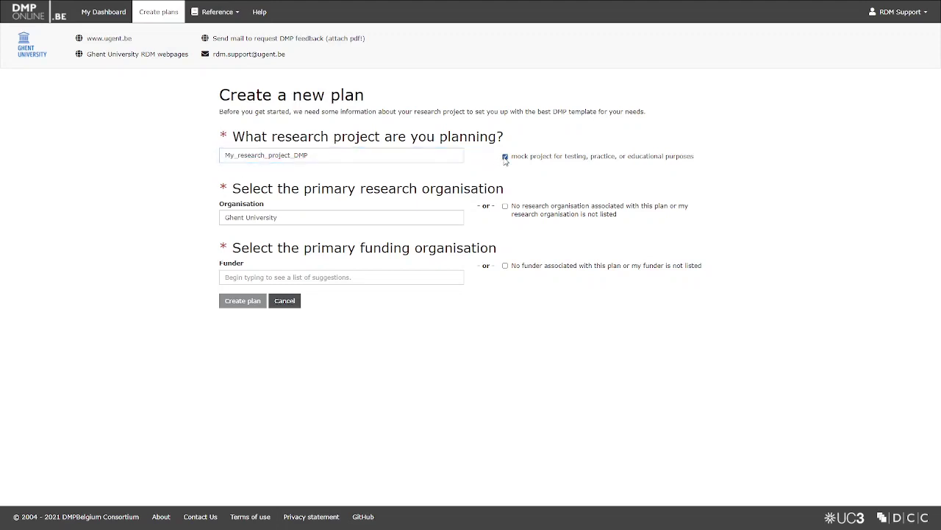
left_click(444, 218)
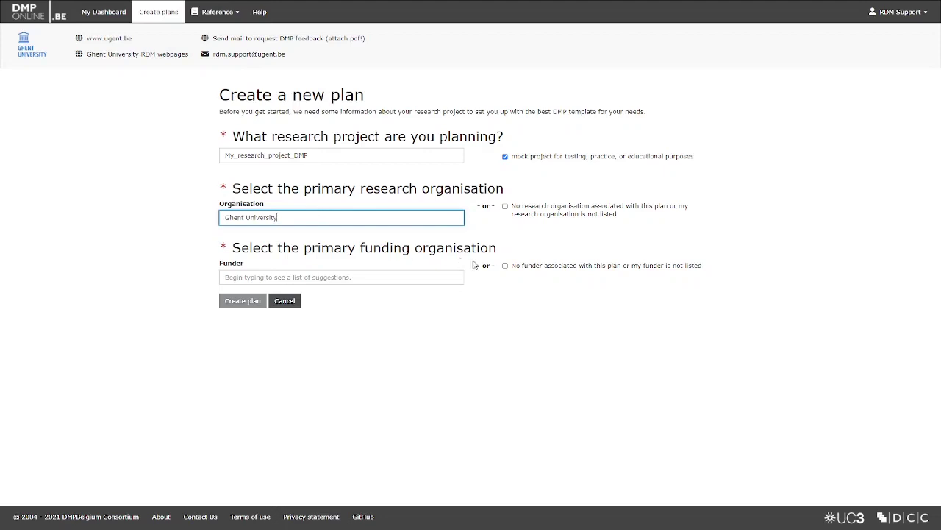
Try Horizon and other funder searches and the no-funder option, reviewing templates like AVG Register
left_click(406, 278)
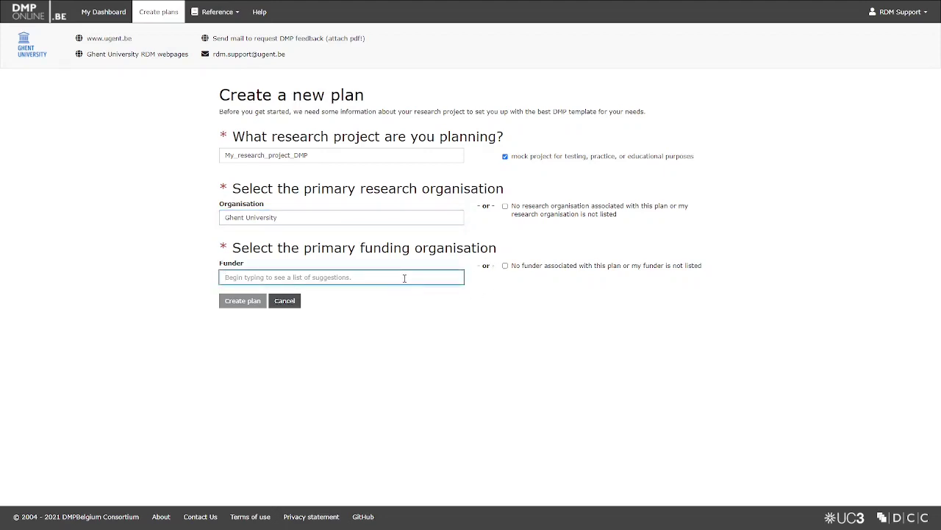
type("Hori")
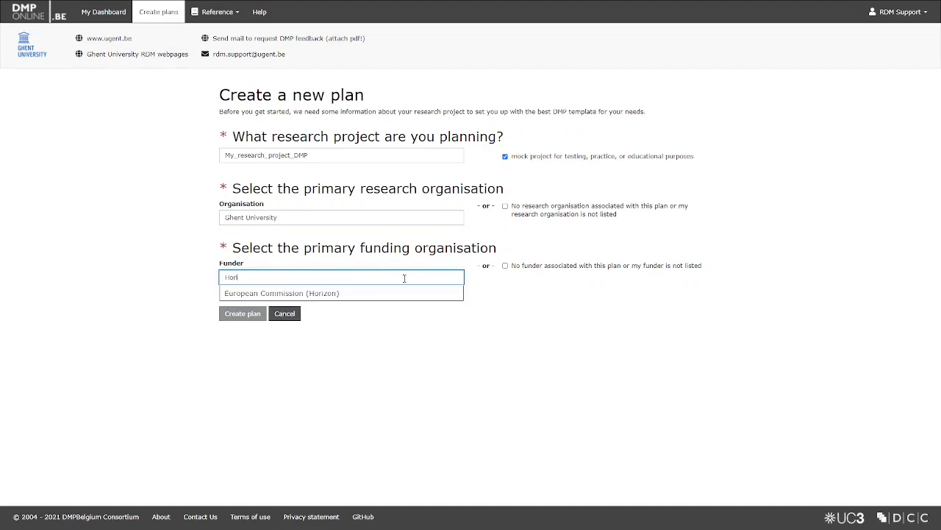
key("BackSpace")
key("BackSpace")
key("BackSpace")
type("Be")
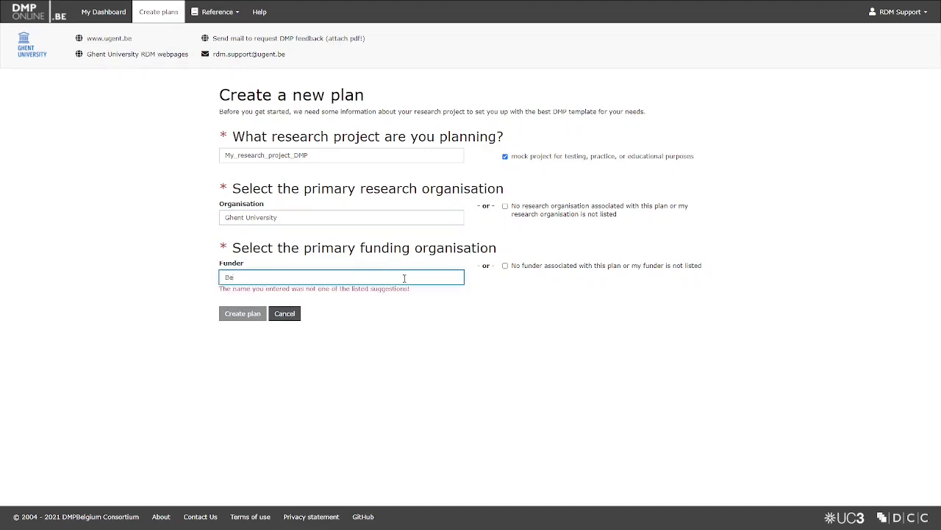
key("BackSpace")
key("BackSpace")
key("BackSpace")
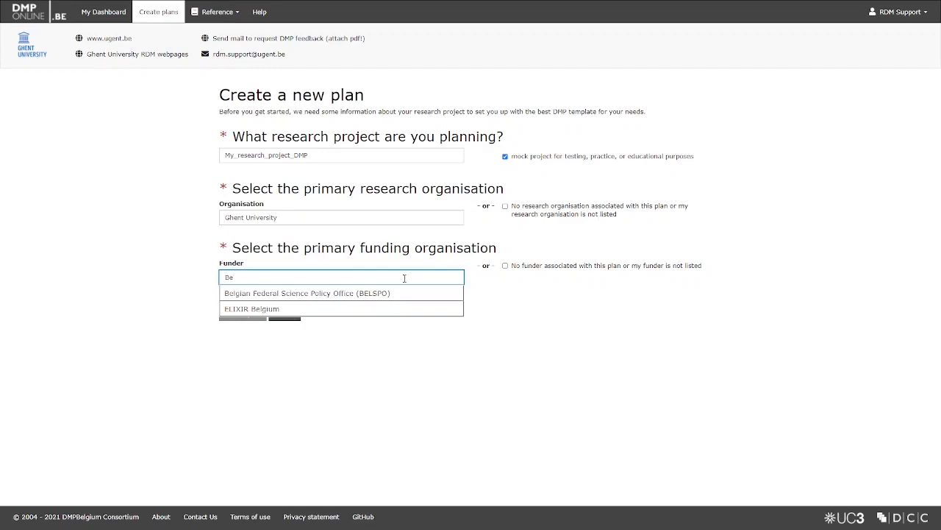
left_click(506, 267)
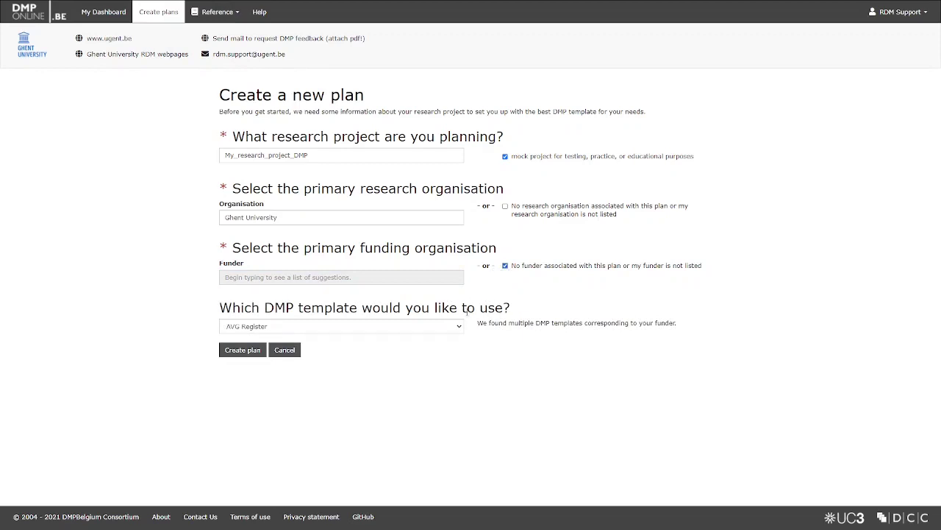
left_click(461, 326)
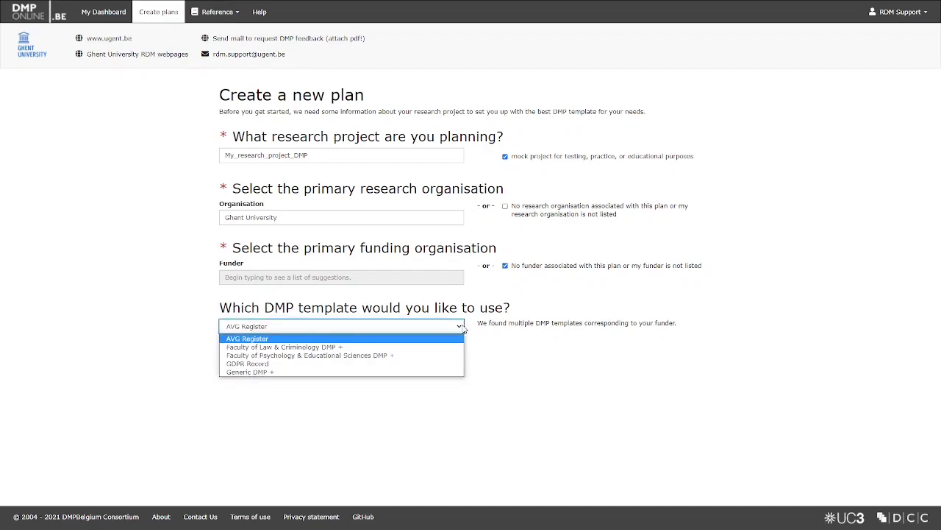
left_click(464, 330)
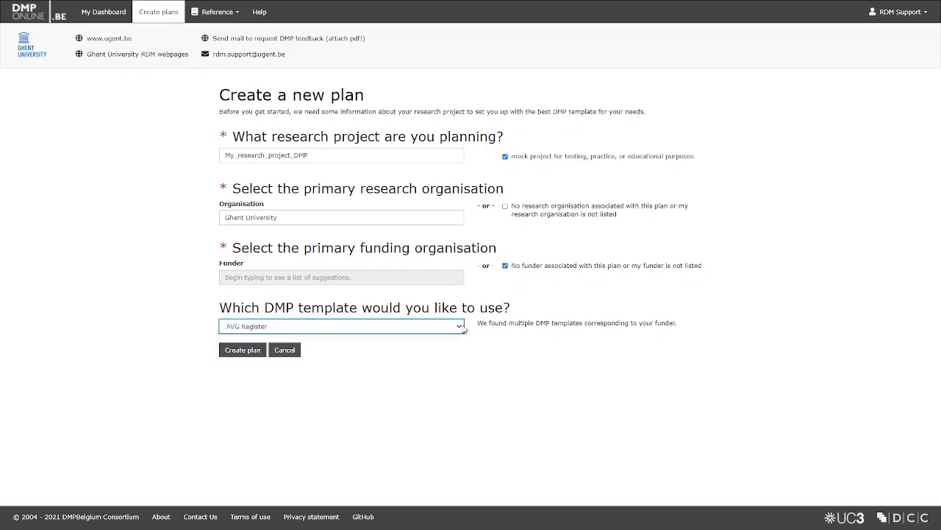
Set the funder to Research Foundation Flanders (FWO) and create the plan
left_click(505, 266)
left_click(423, 277)
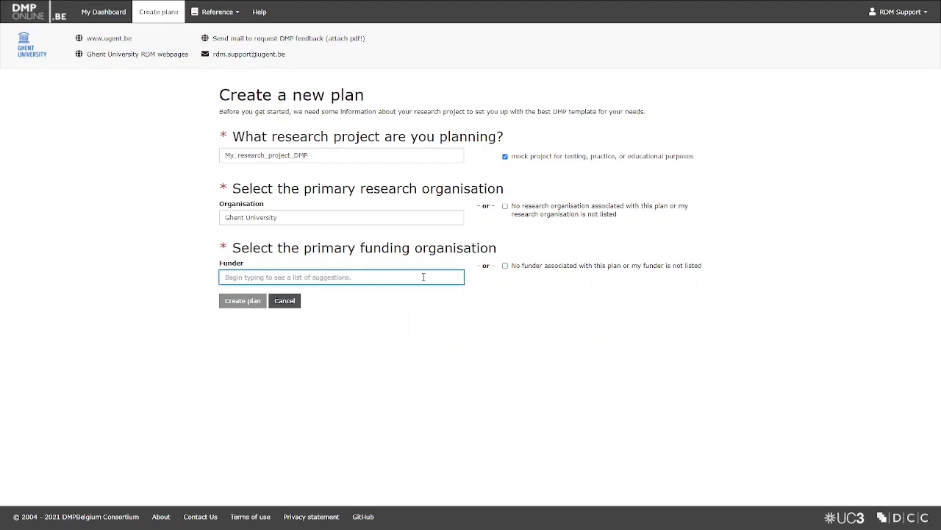
type("fwo")
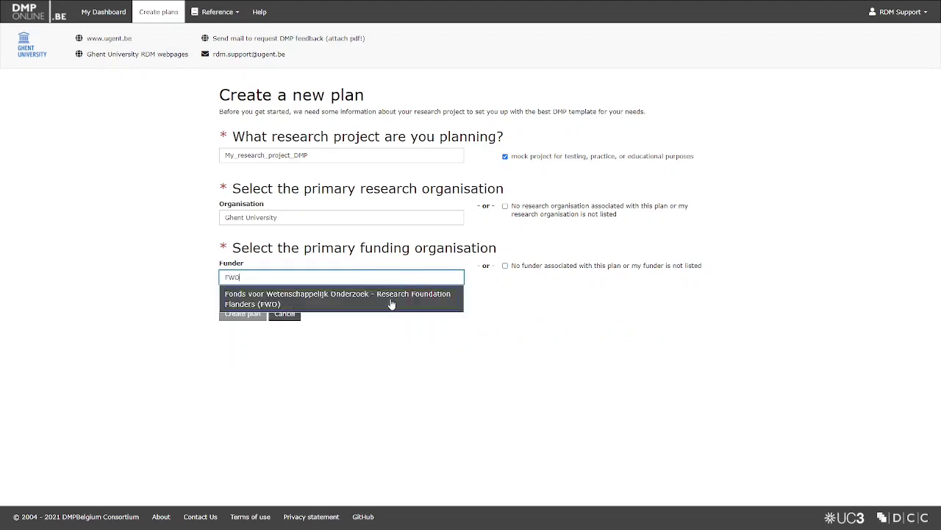
left_click(392, 299)
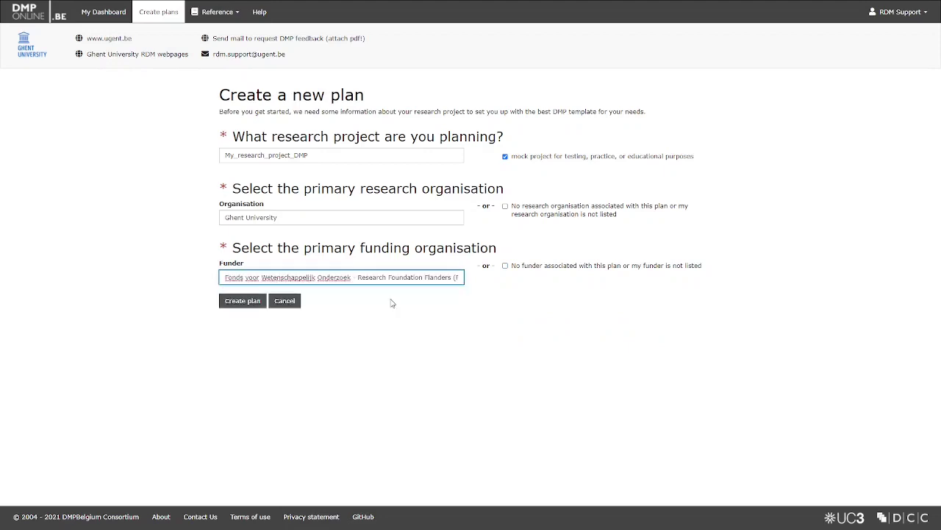
left_click(253, 302)
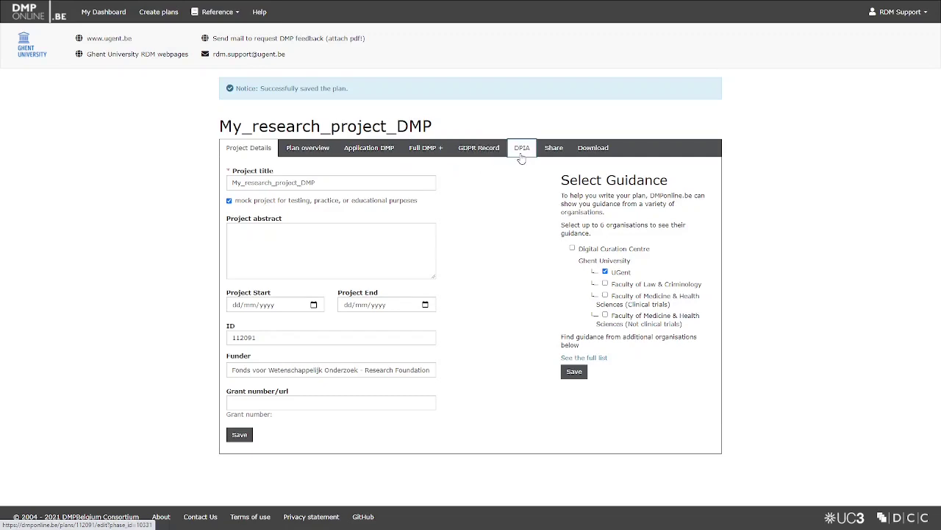
Enter abstract 'In this project I will investigate...', dates 01/09/2021–31/12/2024, and save the details
left_click(349, 241)
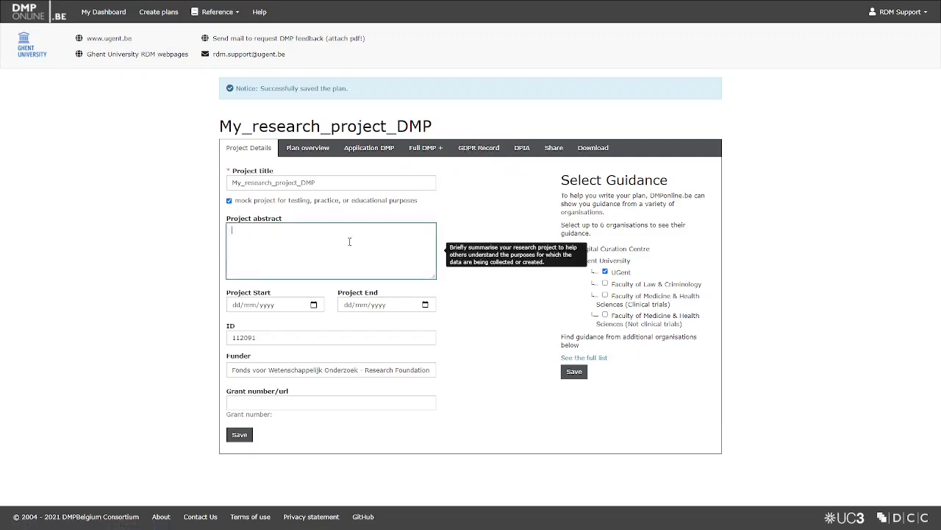
type("In this project I ")
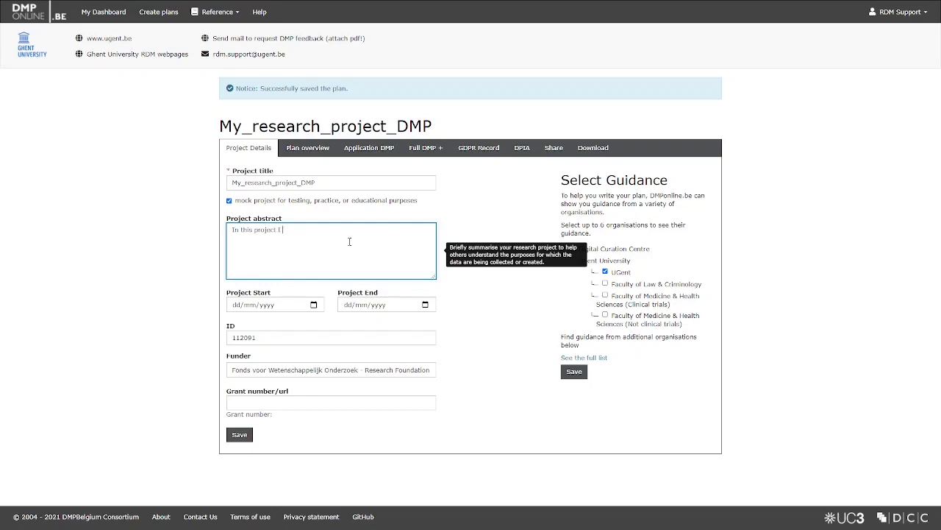
type("will investigate...")
left_click(308, 303)
left_click(264, 355)
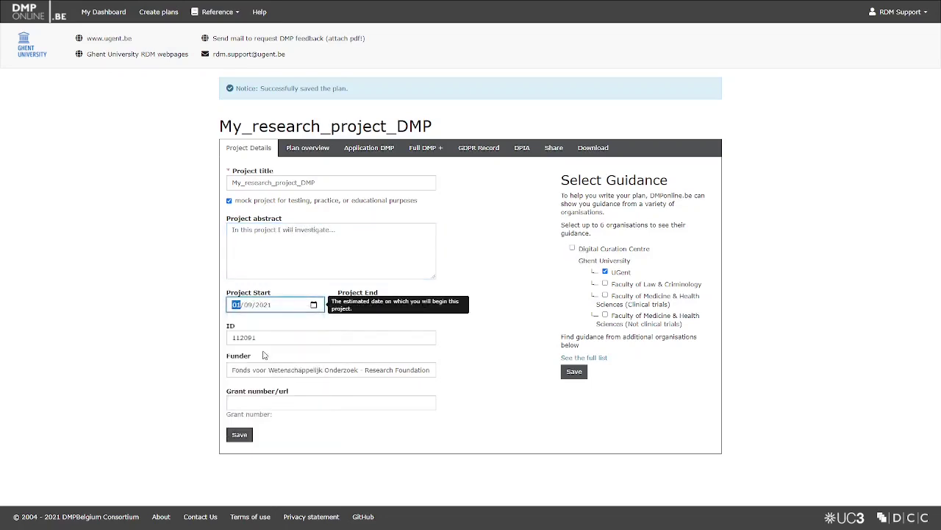
left_click(296, 337)
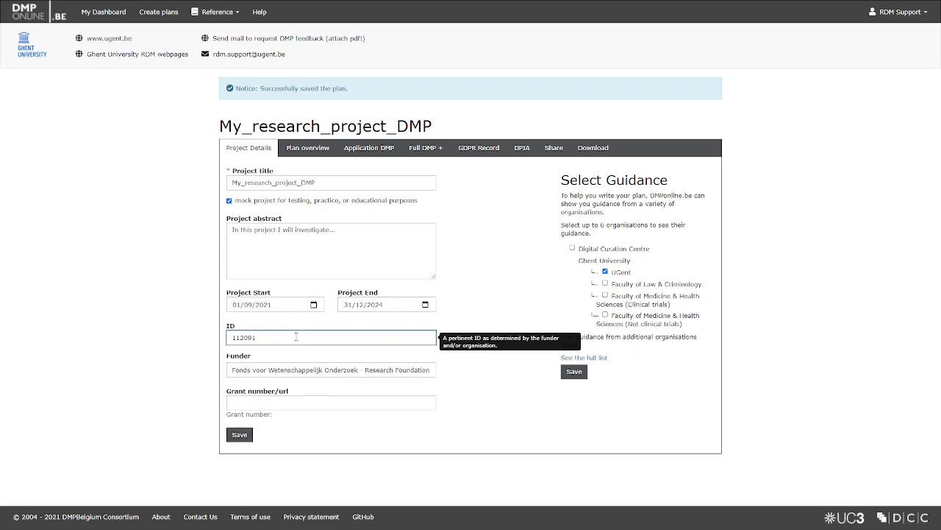
left_click(449, 356)
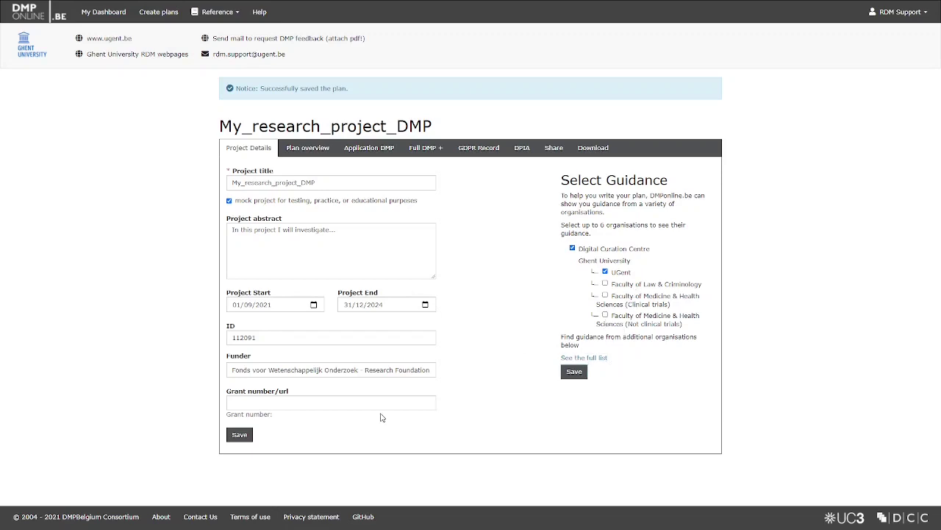
left_click(240, 436)
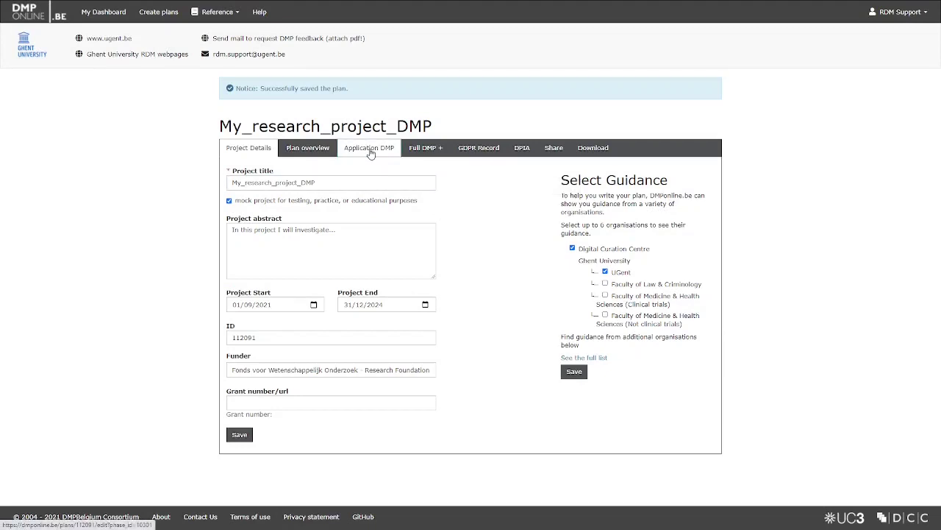
Open the Application DMP tab and briefly expand, then collapse, its five-question questionnaire
left_click(369, 149)
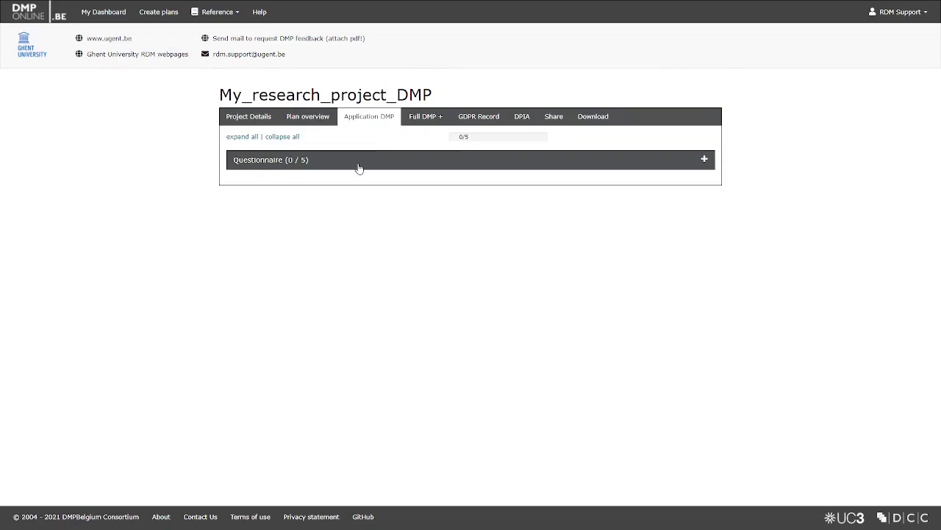
left_click(358, 166)
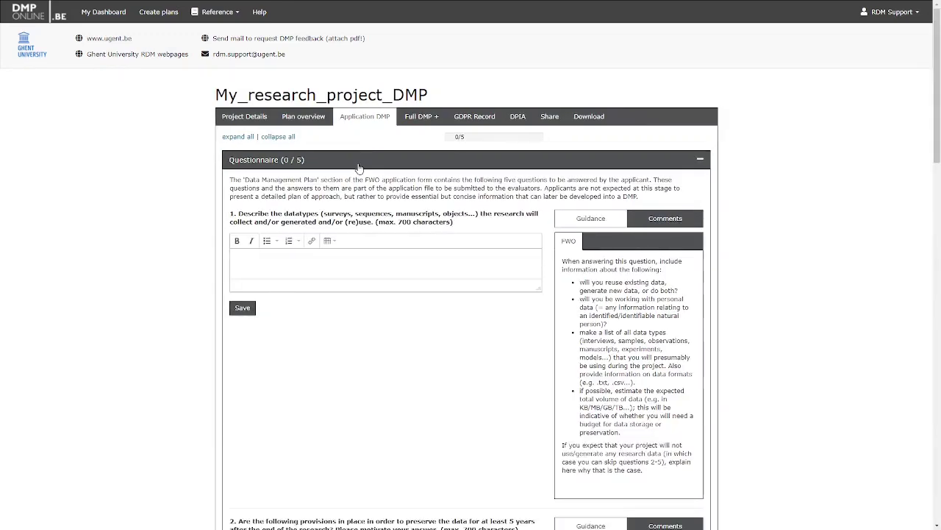
left_click(358, 167)
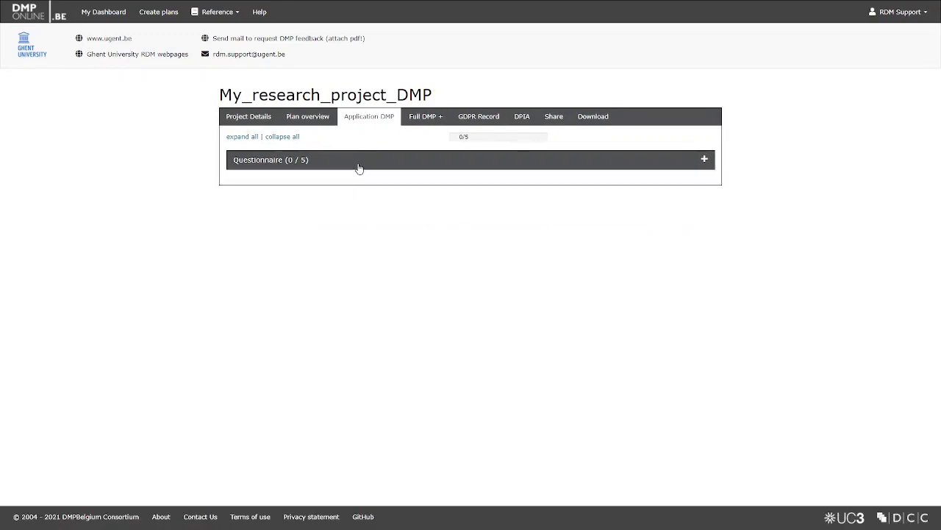
In Full DMP's Data description, tick both generate-new and reuse-existing data
left_click(424, 119)
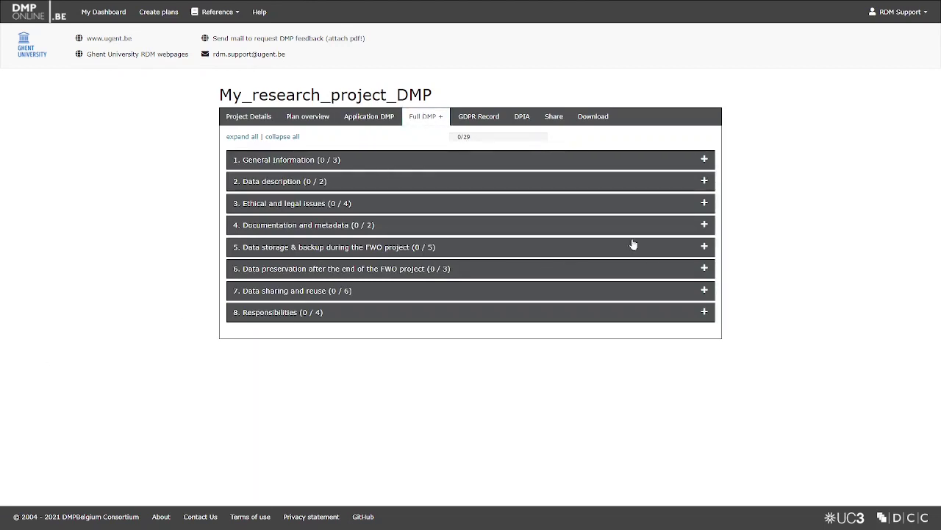
left_click(621, 189)
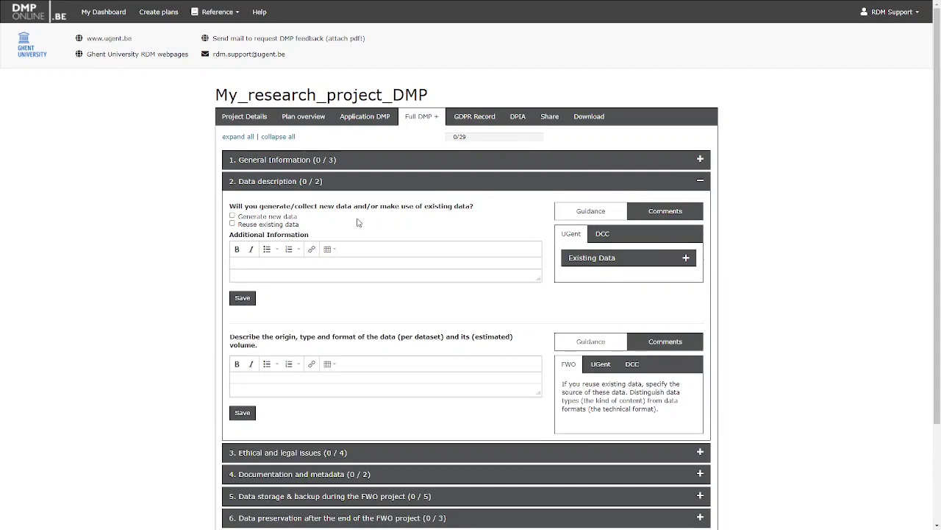
left_click(232, 215)
left_click(232, 225)
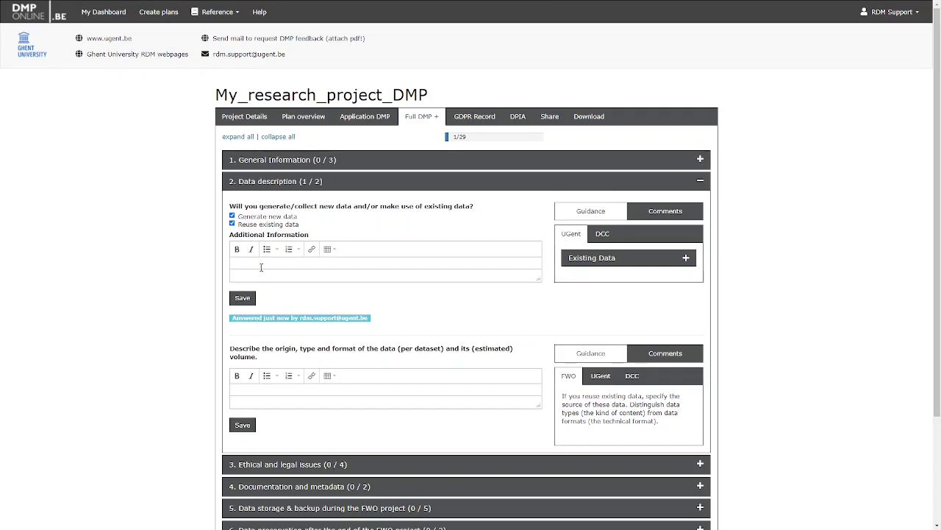
Insert a 7×3 table into the answer, followed by an 'Answer here' bullet point
left_click(329, 248)
mouse_move(346, 264)
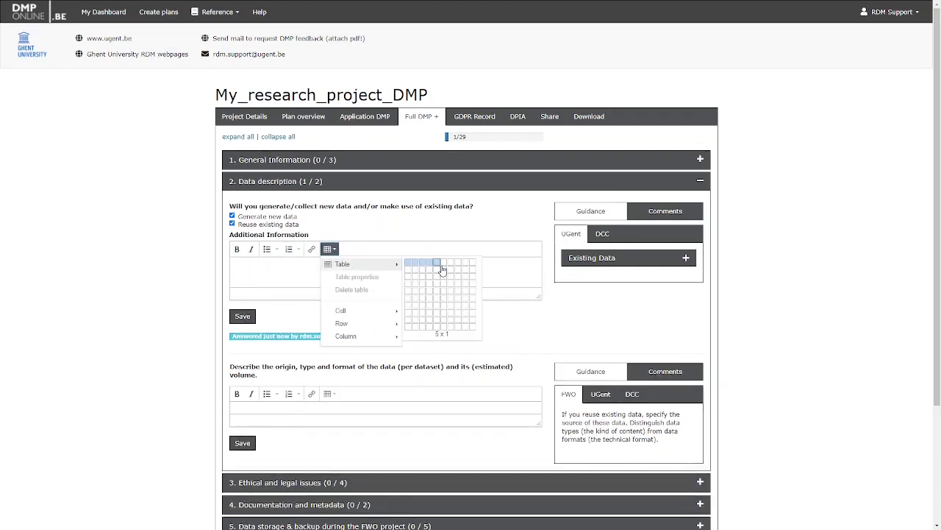
left_click(454, 278)
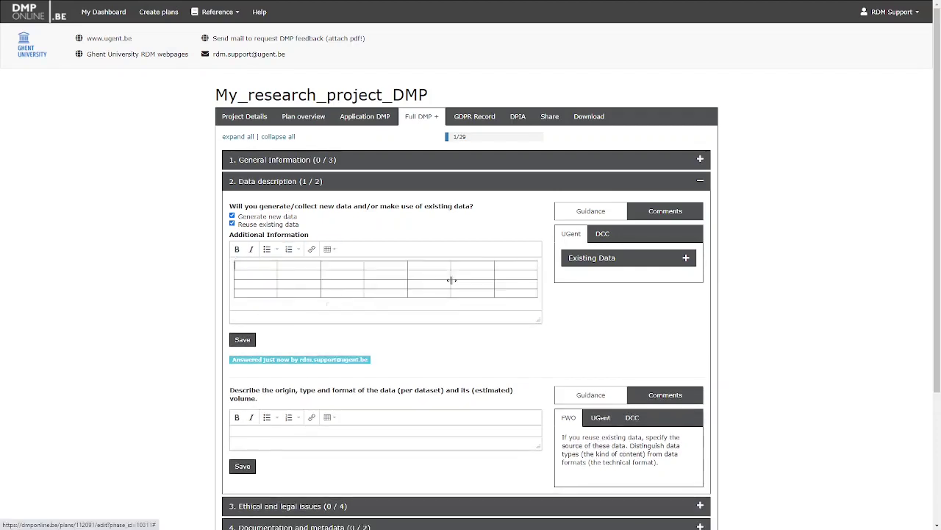
left_click(485, 302)
key("Return")
key("Return")
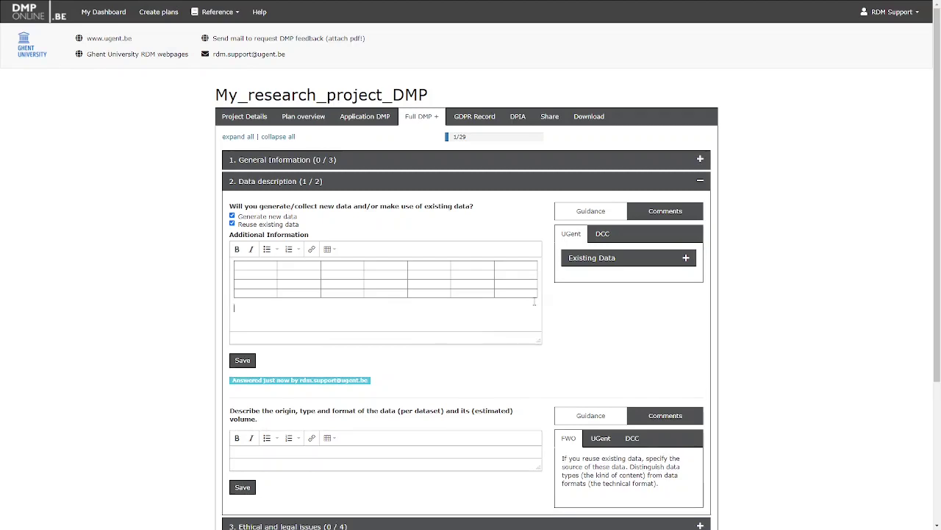
left_click(267, 248)
type("Answer here")
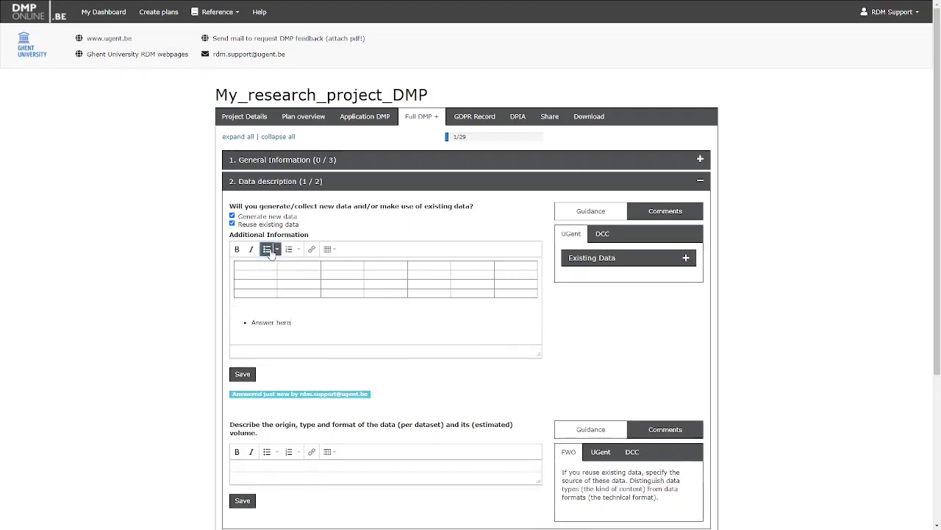
key("Return")
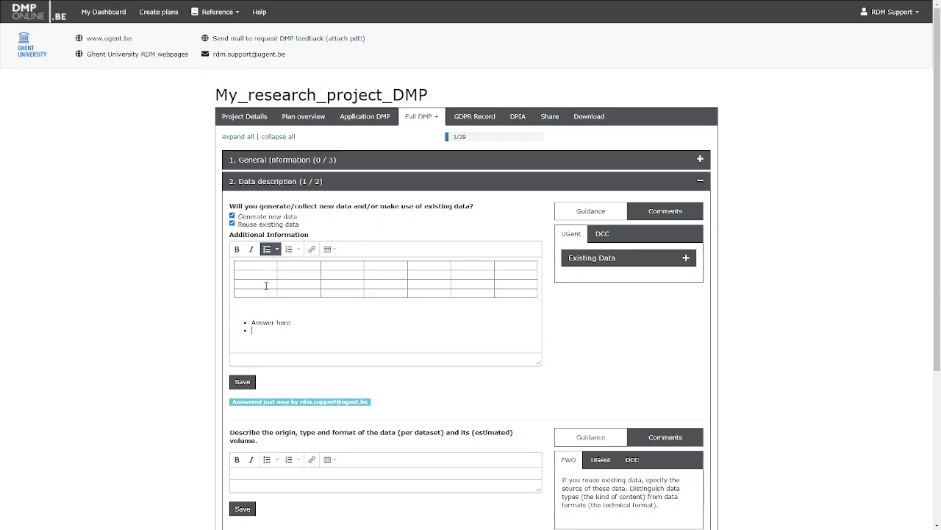
Save the answer, then expand and collapse the Existing Data guidance under UGent and DCC
left_click(243, 382)
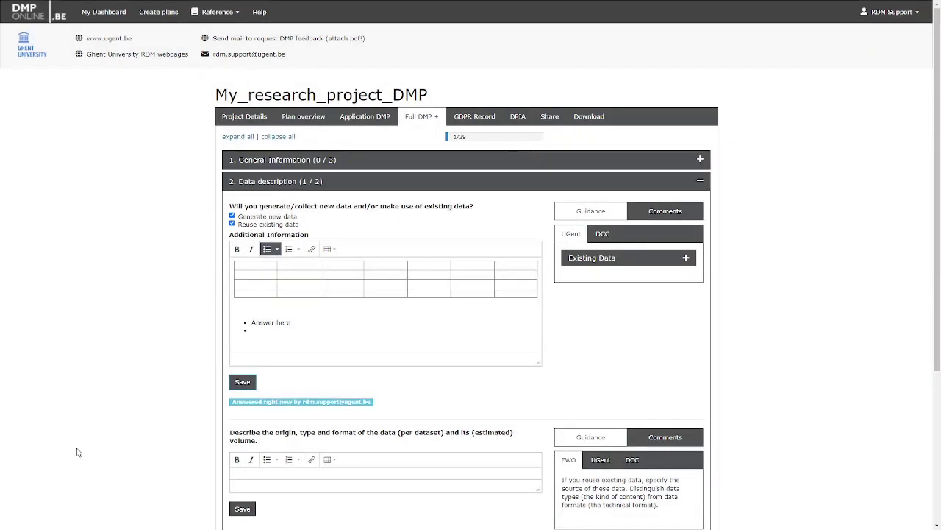
left_click(640, 259)
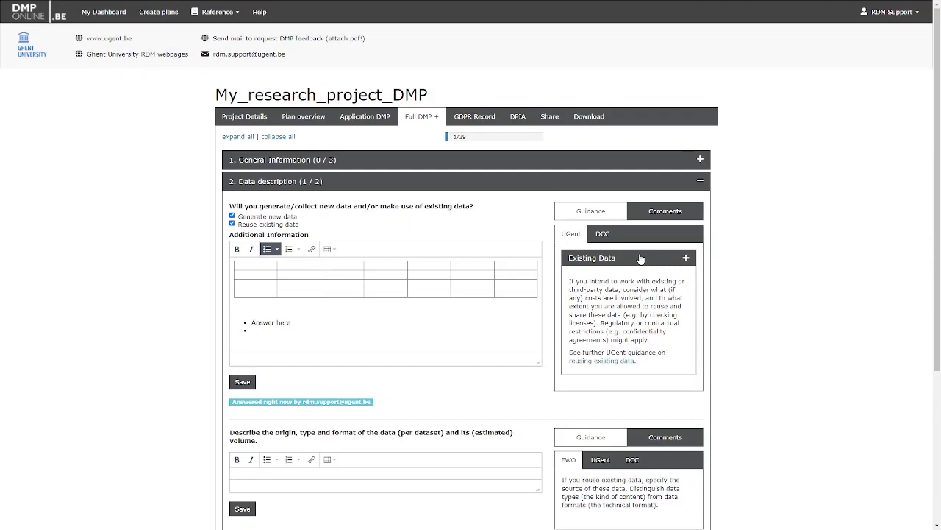
left_click(640, 259)
left_click(606, 234)
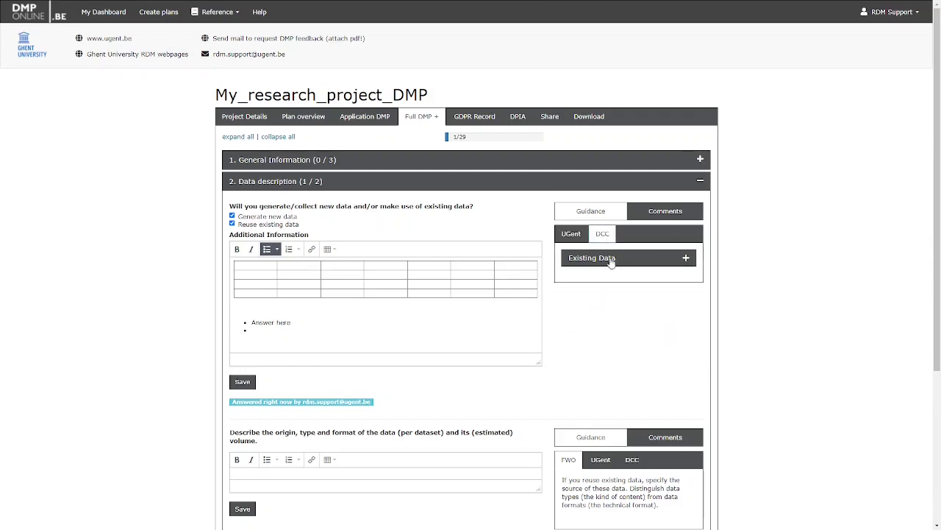
left_click(611, 260)
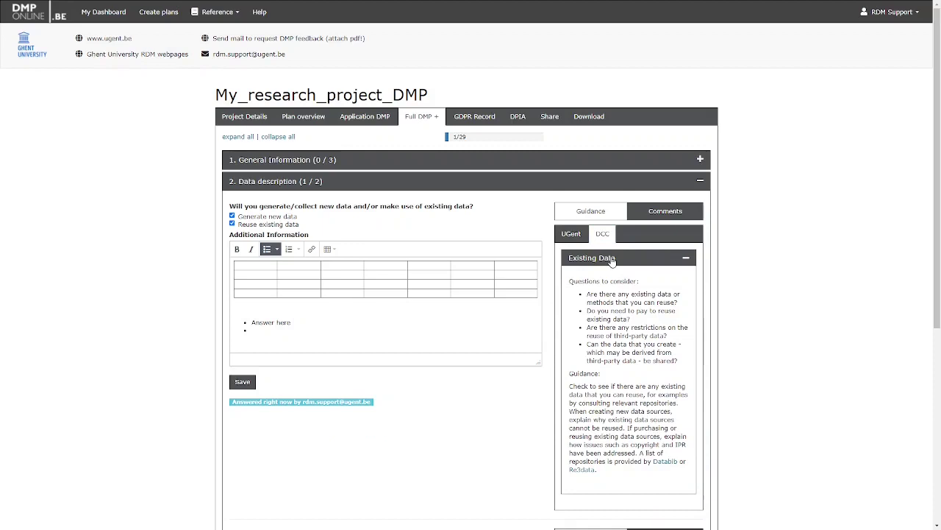
left_click(611, 260)
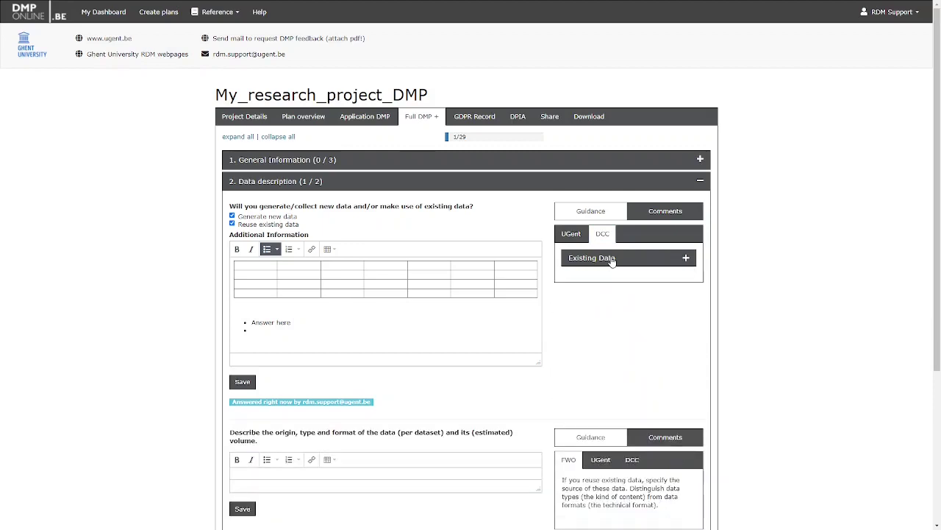
Add and save the comment 'What do you think about the answer so far?' on the data description question
left_click(660, 215)
left_click(589, 276)
type("What d")
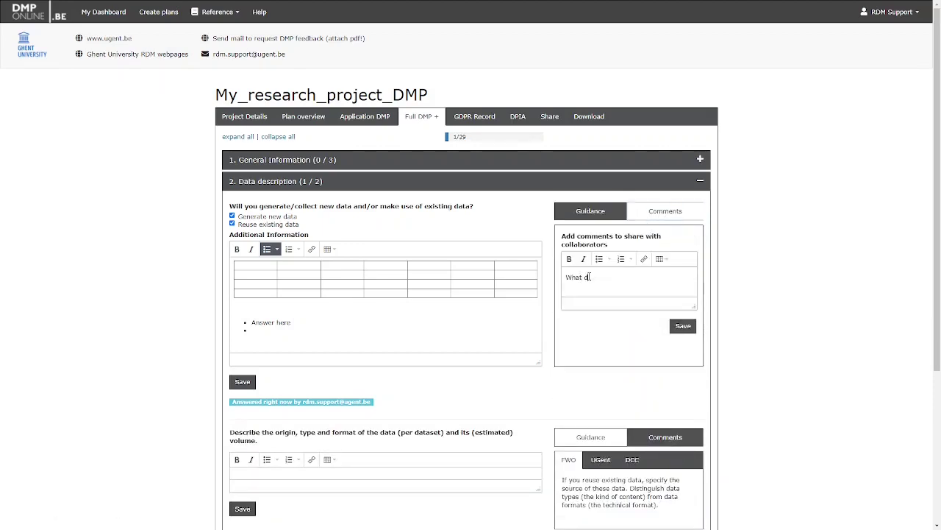
type("o you think about the answer so far?")
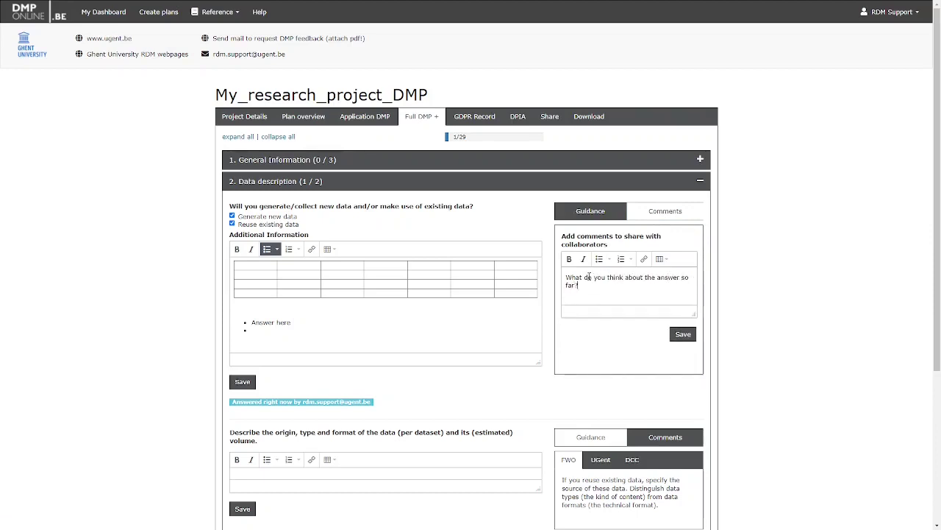
left_click(678, 334)
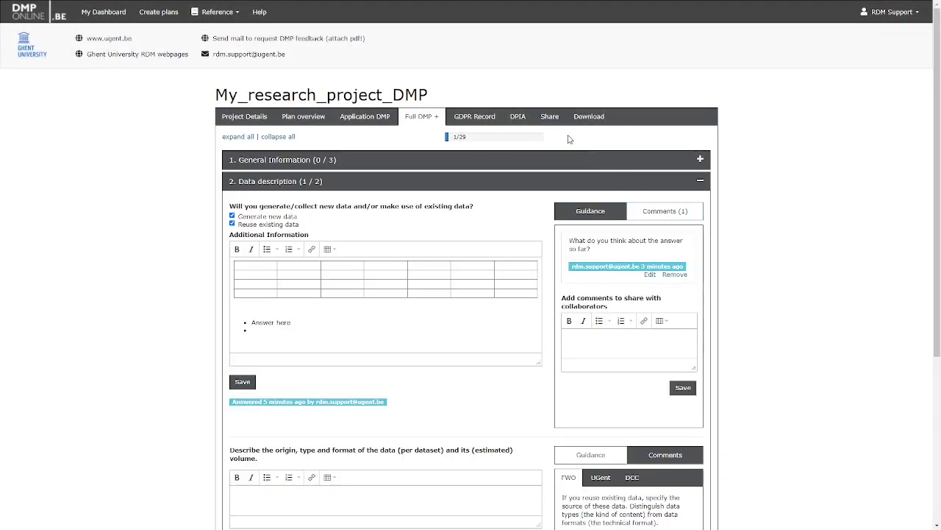
Invite the collaborator's e-mail as Co-owner with Principal Investigator contribution on the Share tab
left_click(550, 118)
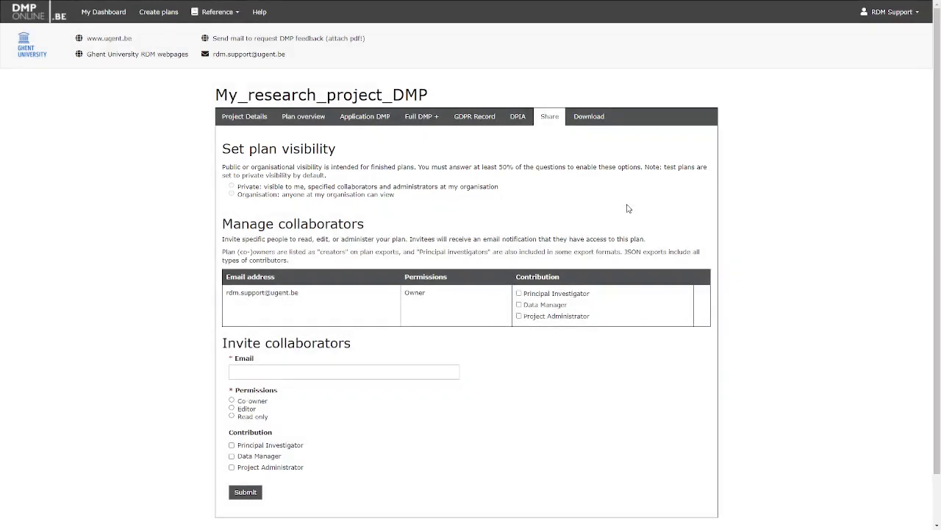
scroll(627, 208, "down", 1)
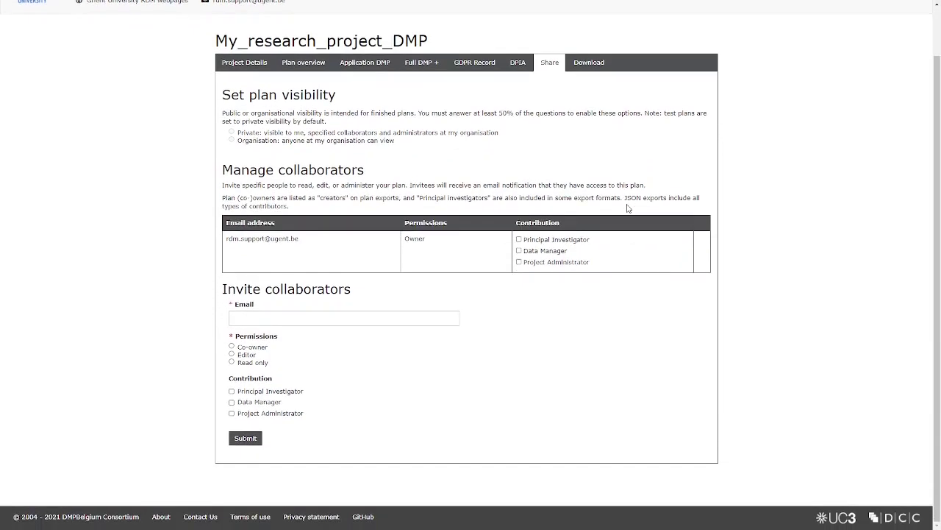
left_click(404, 322)
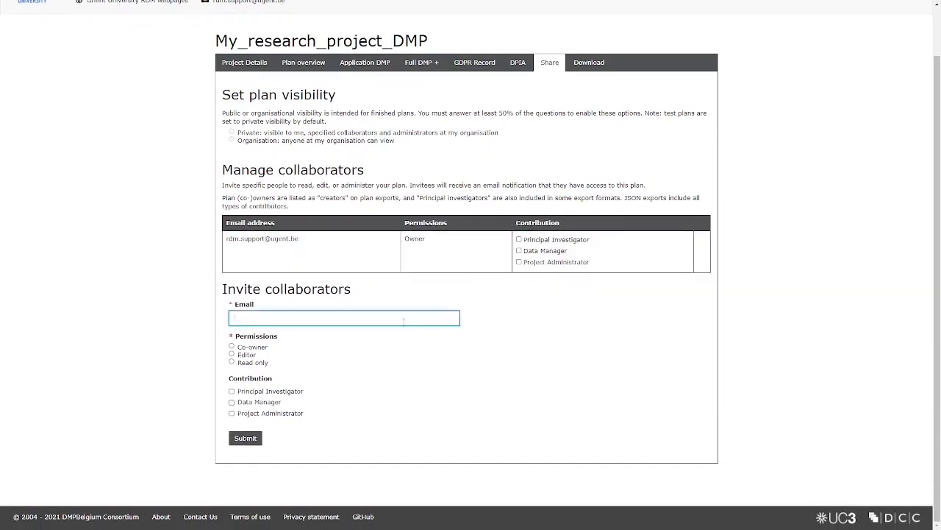
type("my_collaborator@email.com")
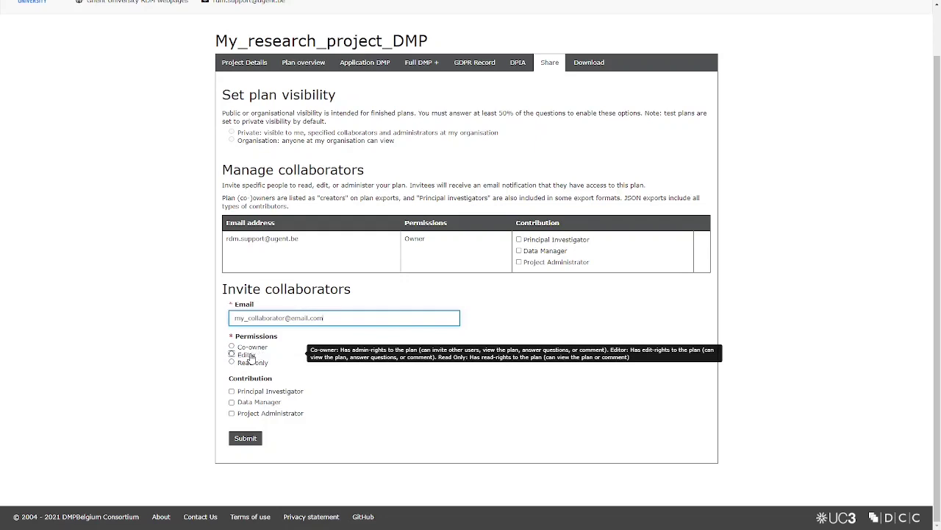
left_click(250, 347)
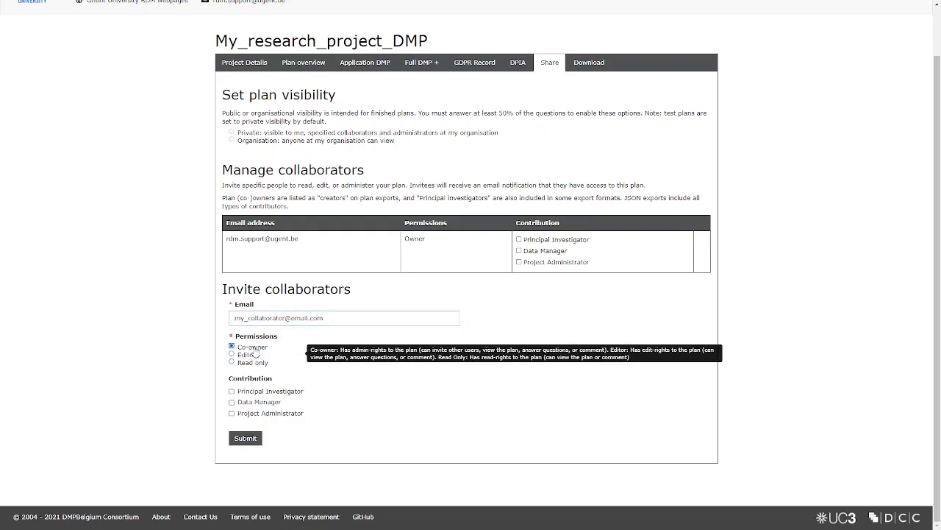
left_click(232, 390)
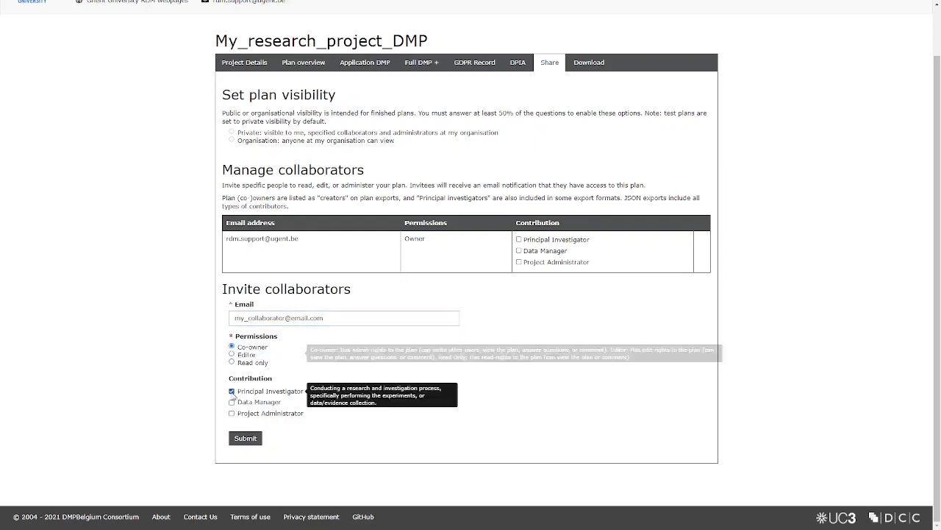
left_click(246, 438)
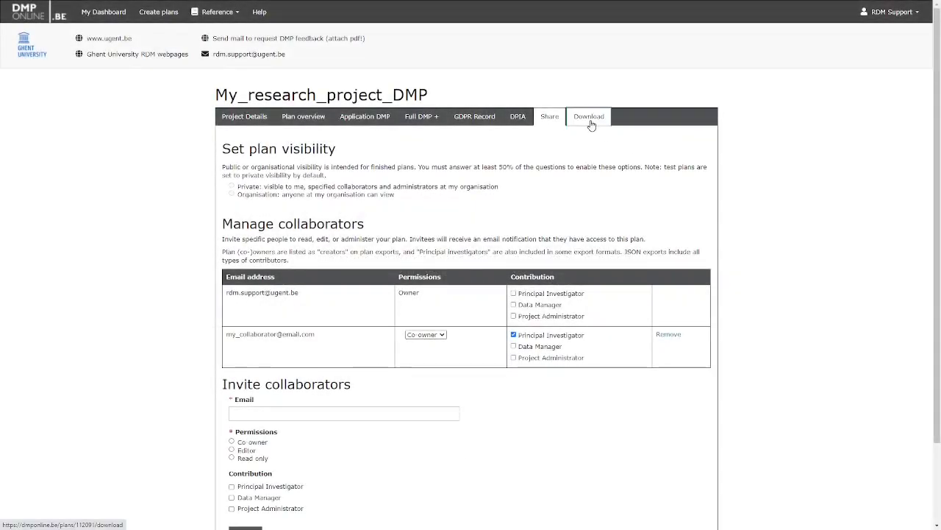
Download the plan's Full DMP + phase as a PDF in Arial/Helvetica font with the coversheet
left_click(592, 122)
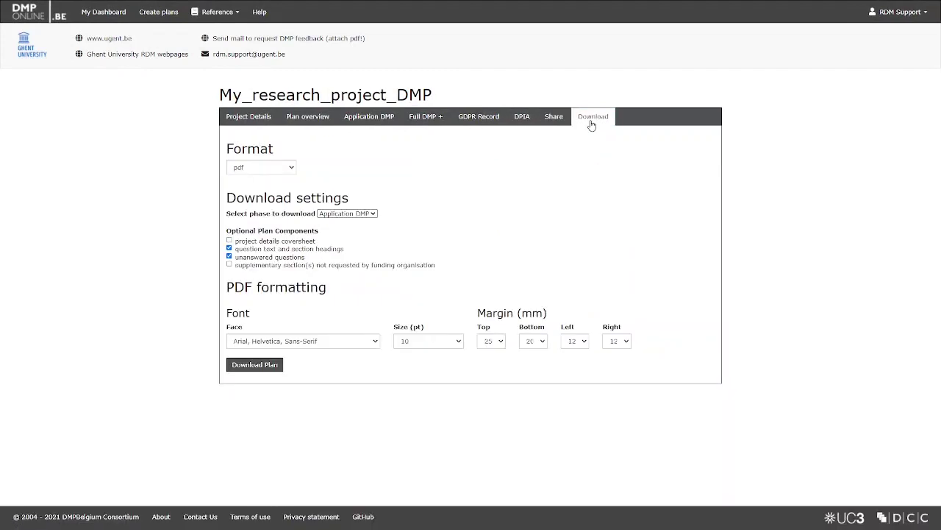
left_click(283, 168)
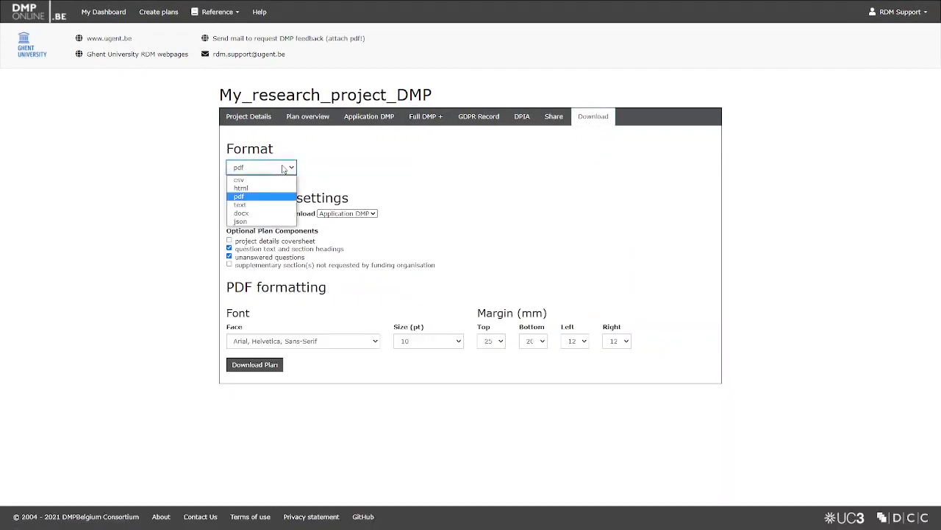
left_click(283, 168)
left_click(363, 213)
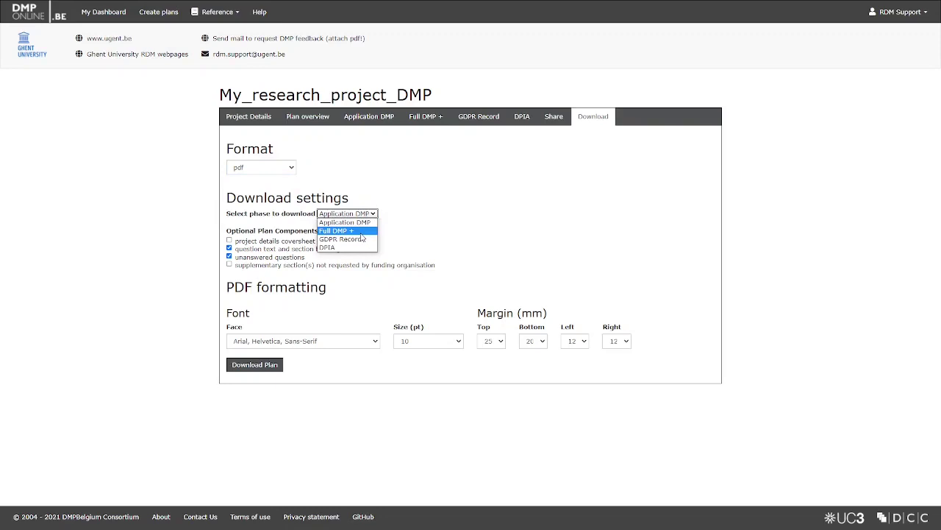
left_click(345, 231)
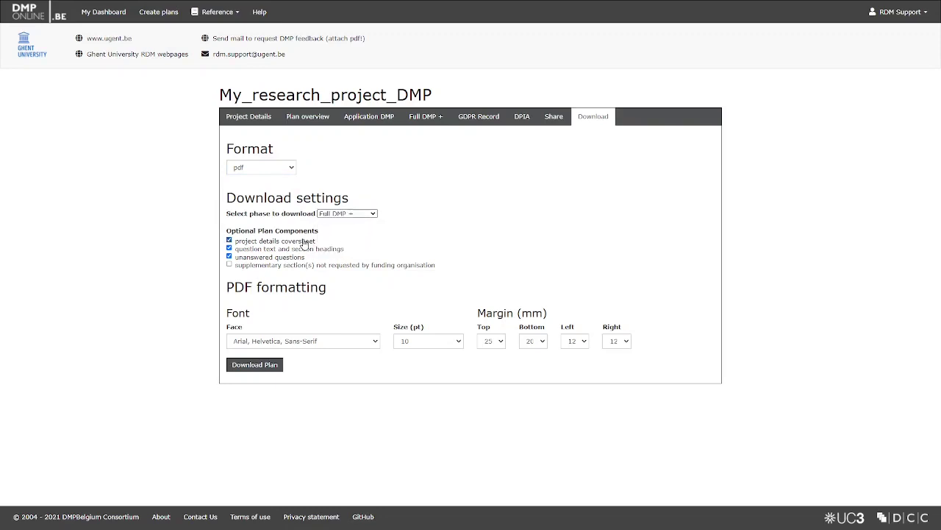
left_click(374, 341)
left_click(370, 343)
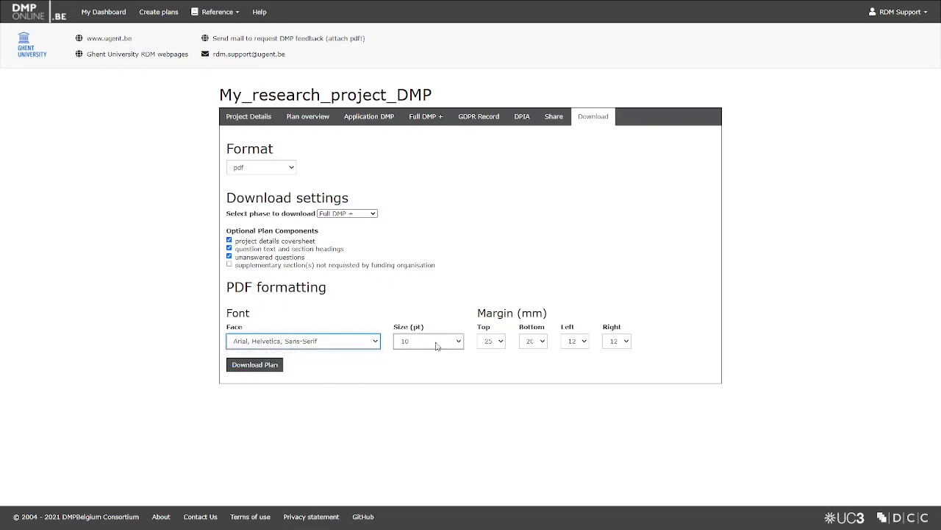
left_click(269, 366)
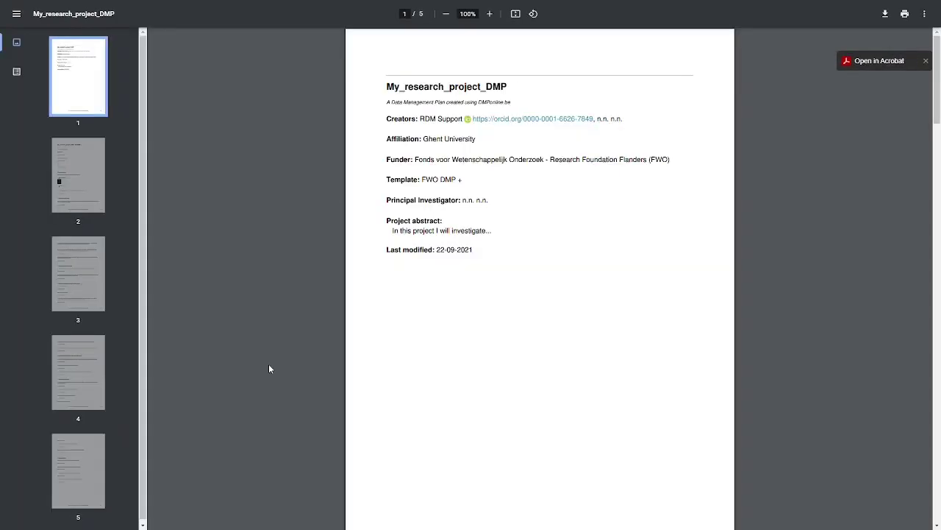
Scroll through the pages of the exported My_research_project_DMP PDF
scroll(427, 289, "down", 5)
scroll(429, 289, "down", 5)
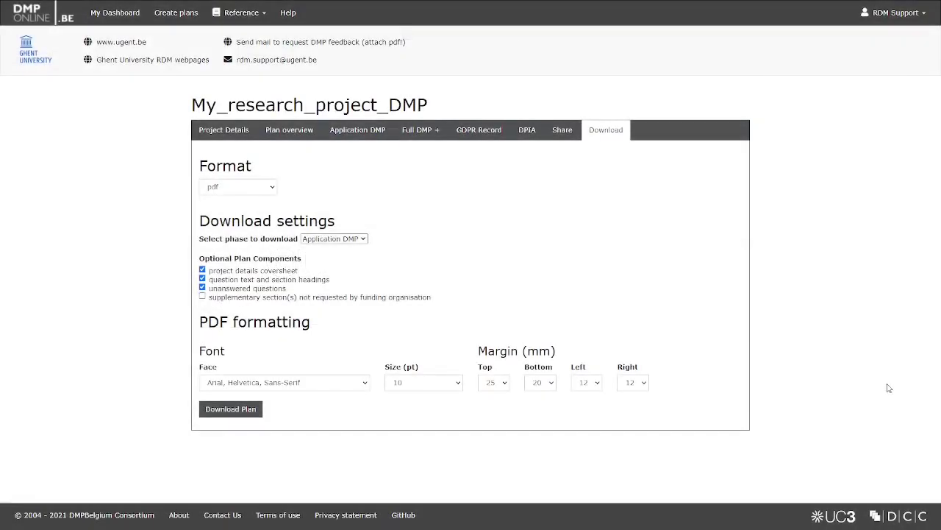
Show the GDPR Record questions, check the DPIA tab, and toggle the first two sections
left_click(475, 131)
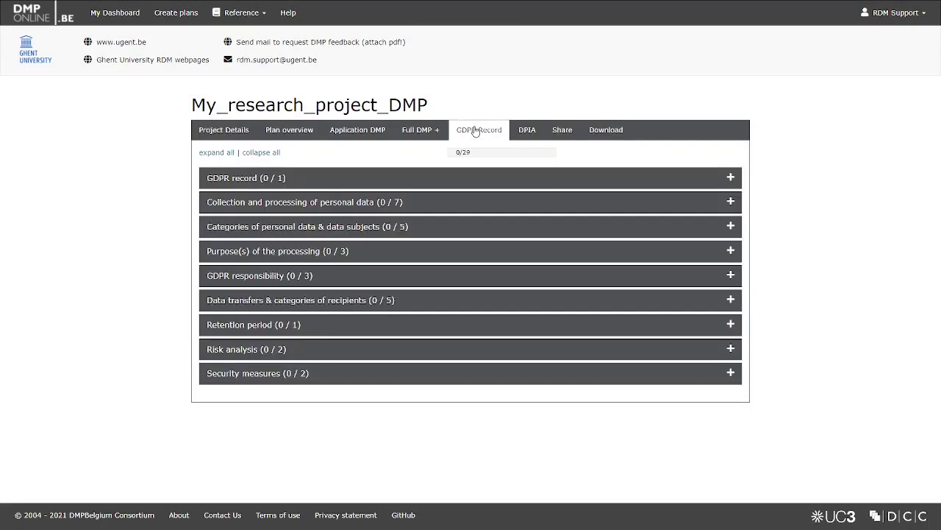
left_click(535, 133)
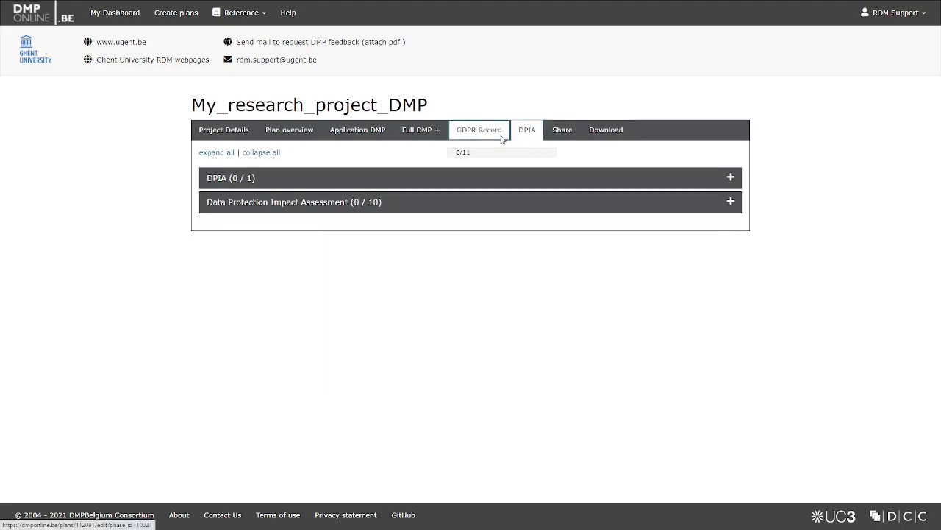
left_click(502, 139)
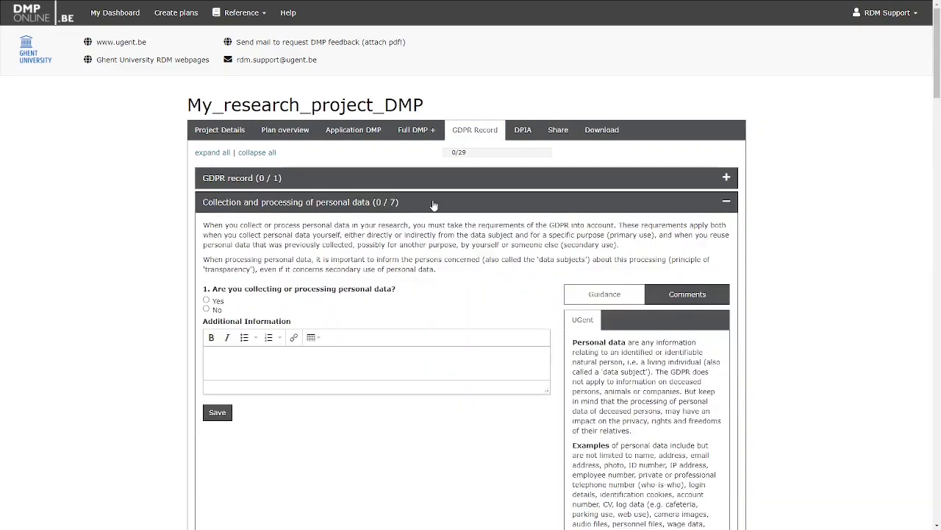
left_click(434, 204)
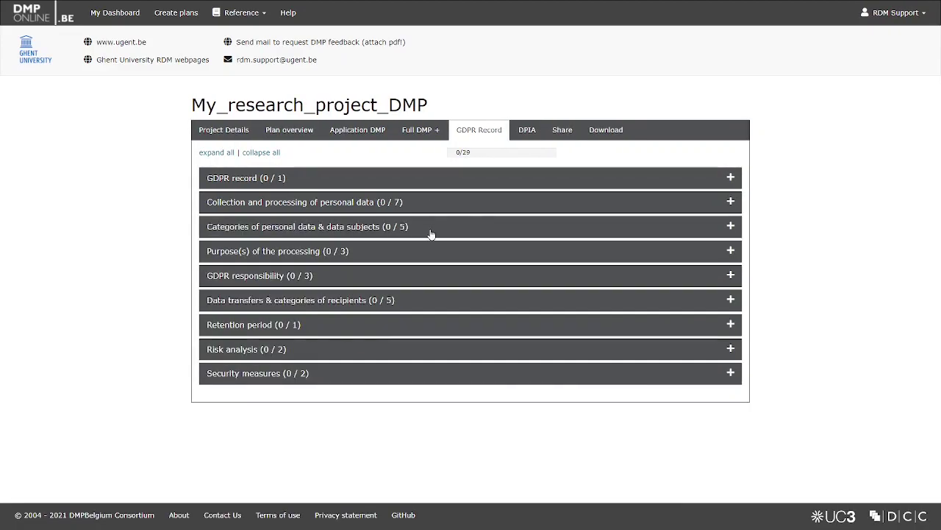
left_click(431, 232)
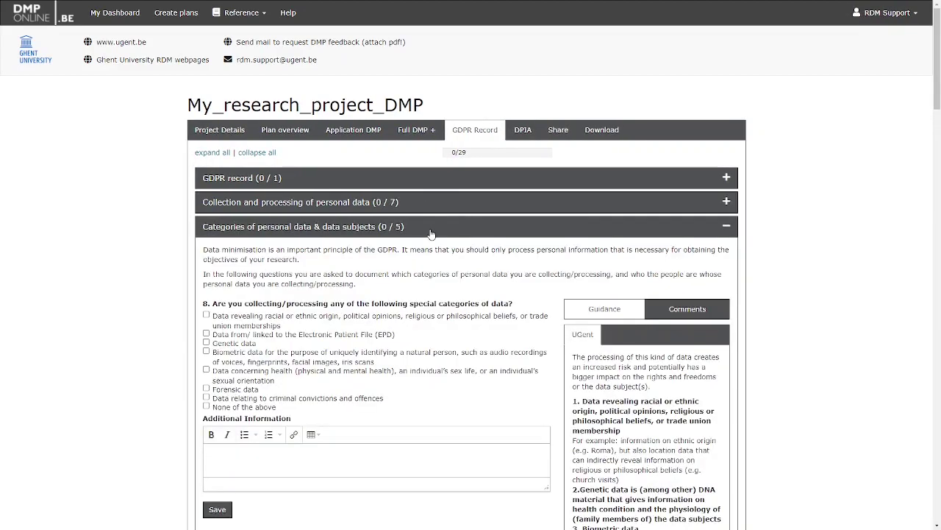
left_click(431, 234)
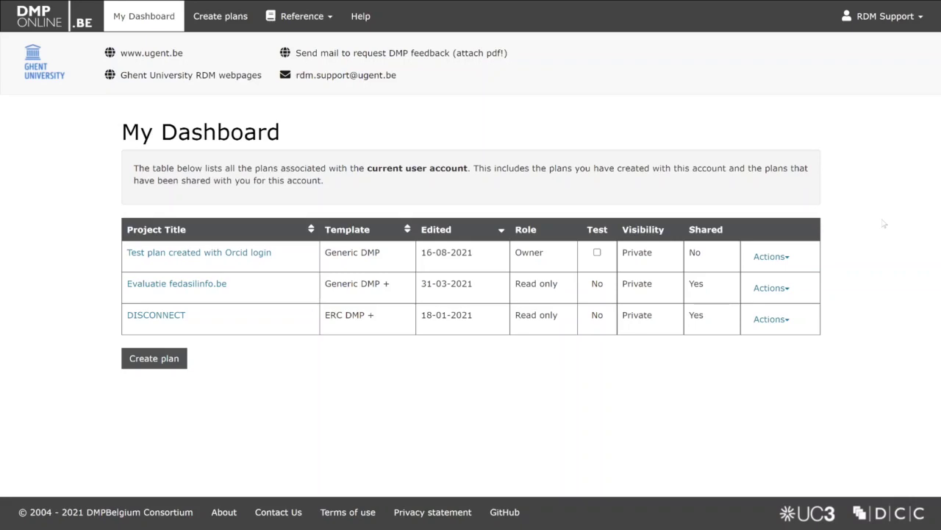
From the Edit profile page, begin connecting the account to an ORCID iD
left_click(901, 16)
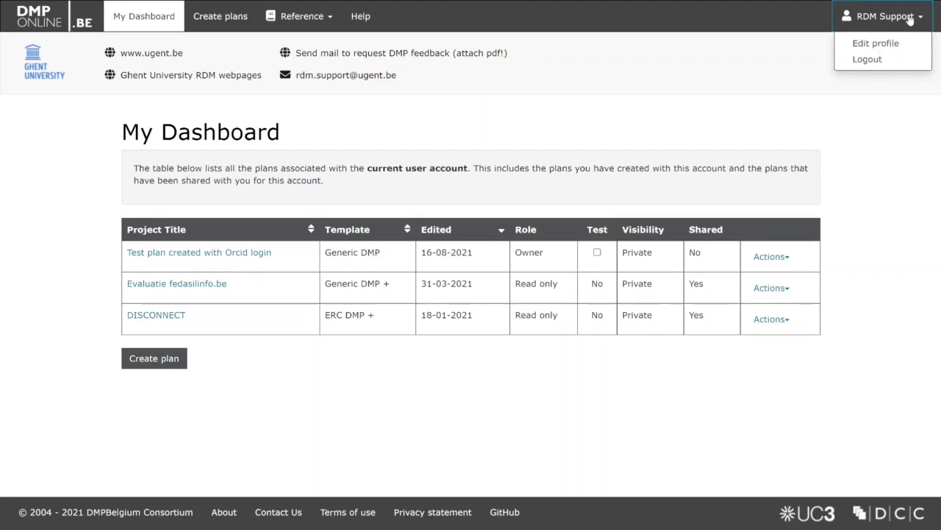
left_click(896, 46)
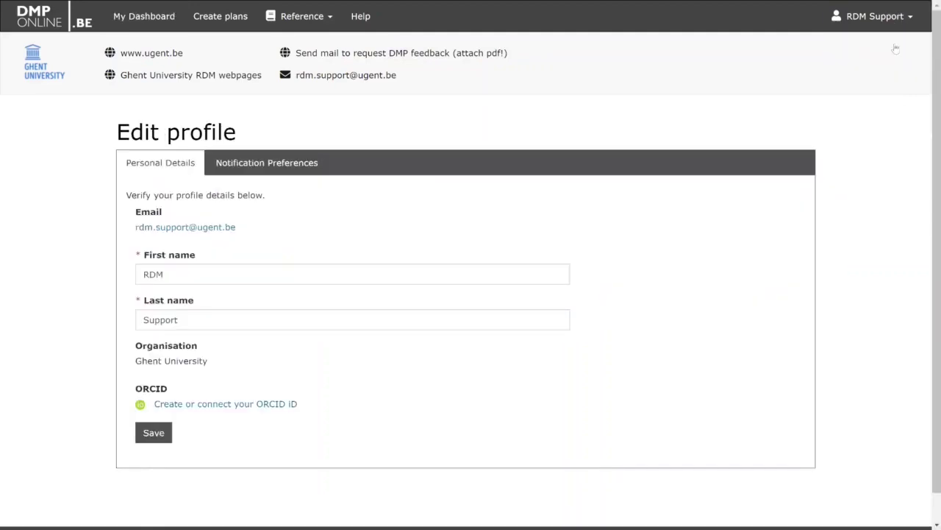
left_click(281, 405)
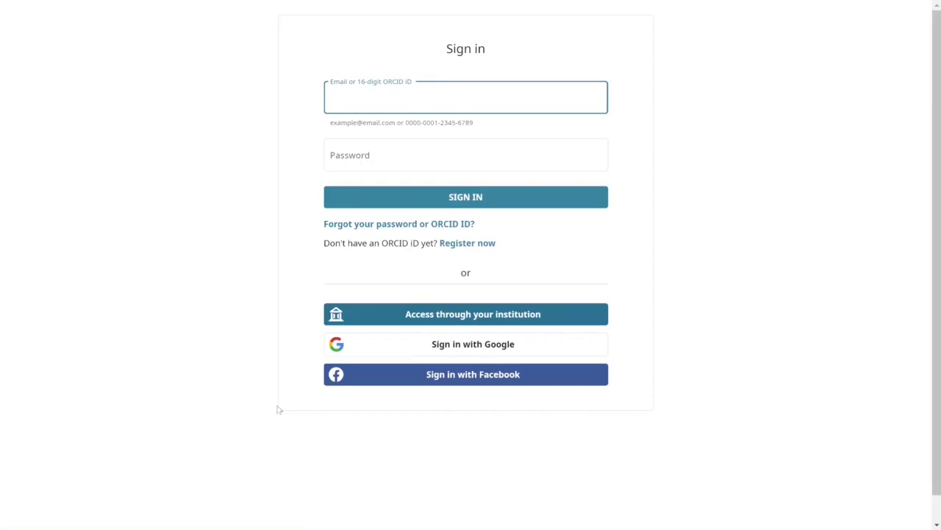
Sign in to ORCID with the autofilled account e-mail and the pasted password
type("r")
key("Down")
key("Return")
key("Tab")
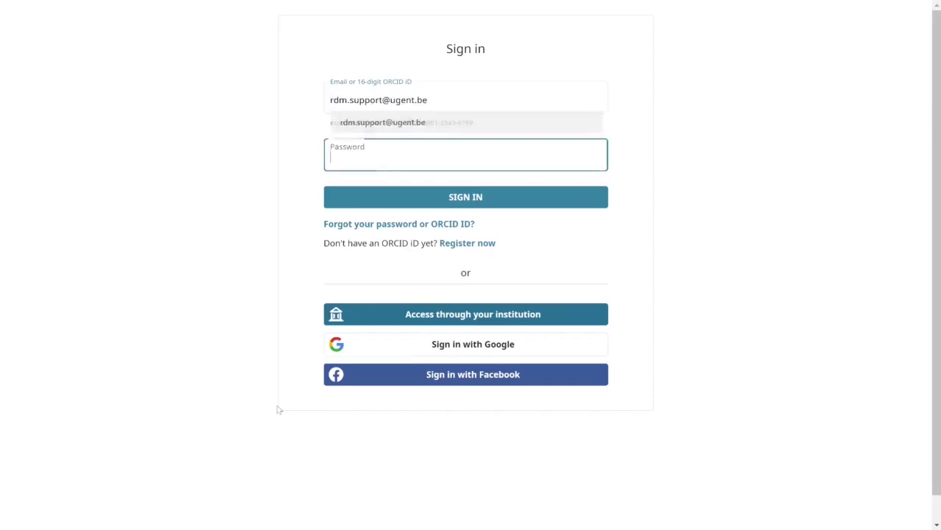
key("ctrl+v")
key("Return")
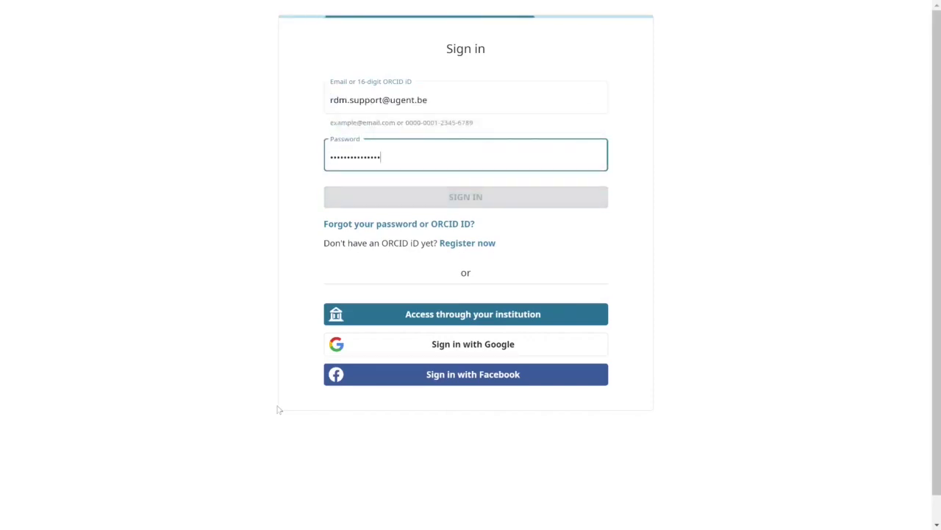